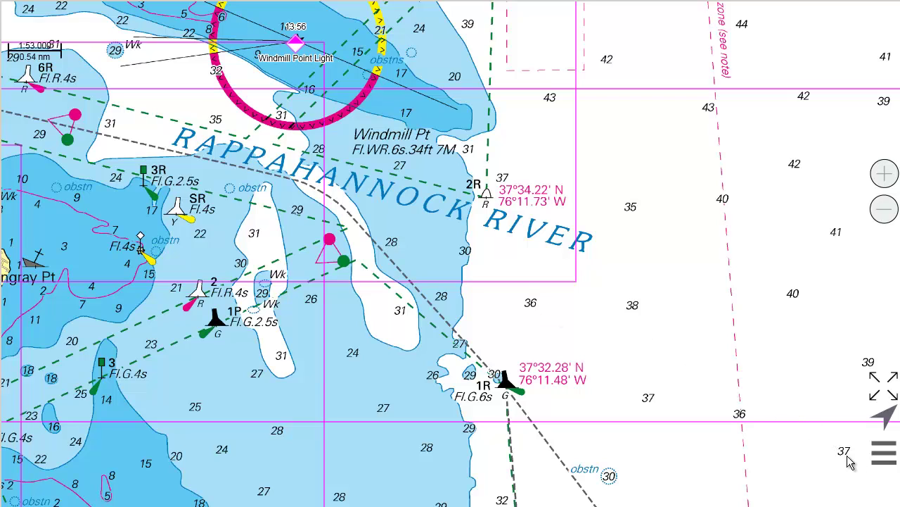
Start a new route with its start on the 1R buoy and second waypoint near the 29 sounding.
left_click(886, 456)
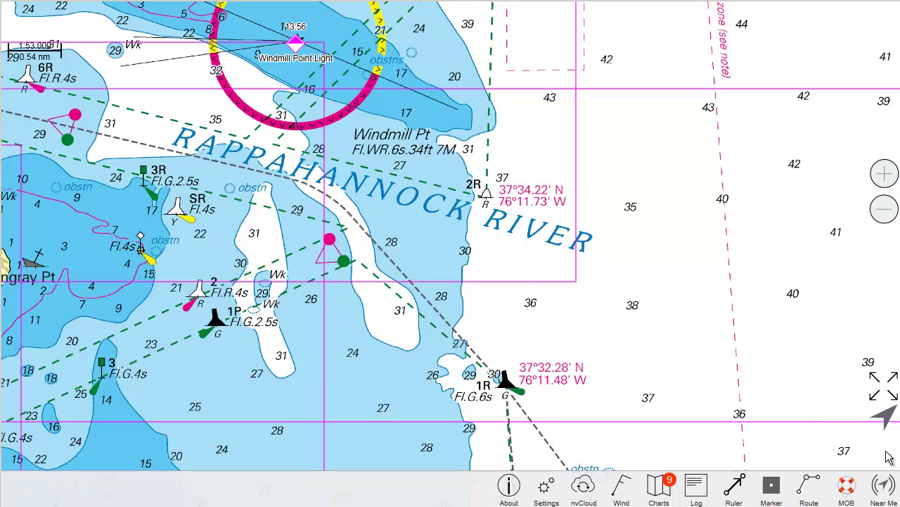
left_click(812, 488)
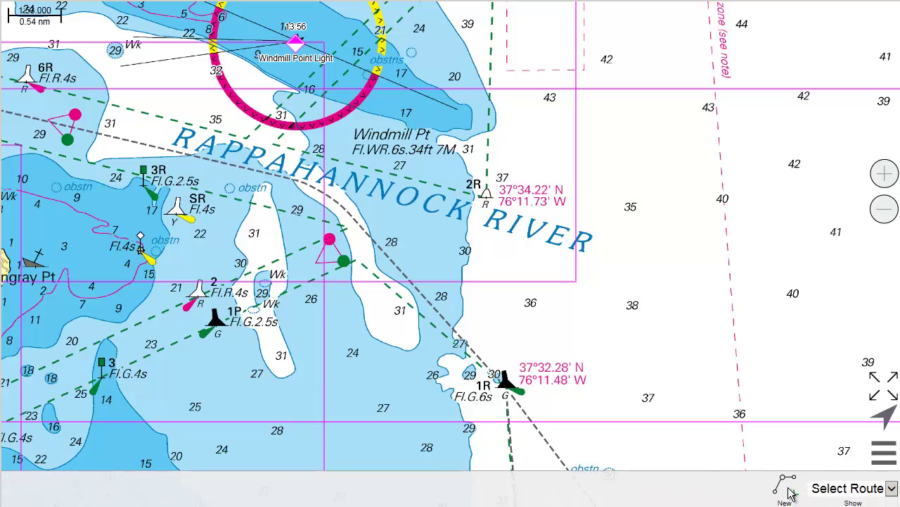
left_click(786, 488)
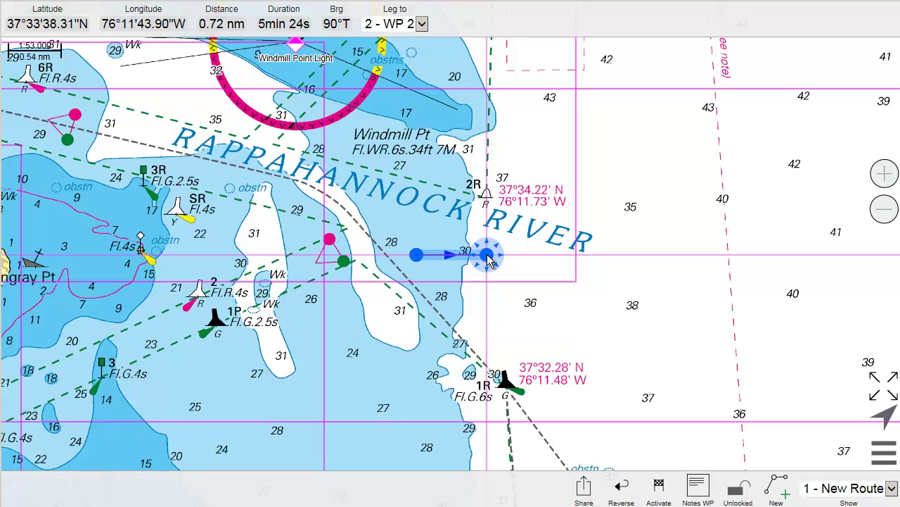
left_click_drag(491, 260, 329, 192)
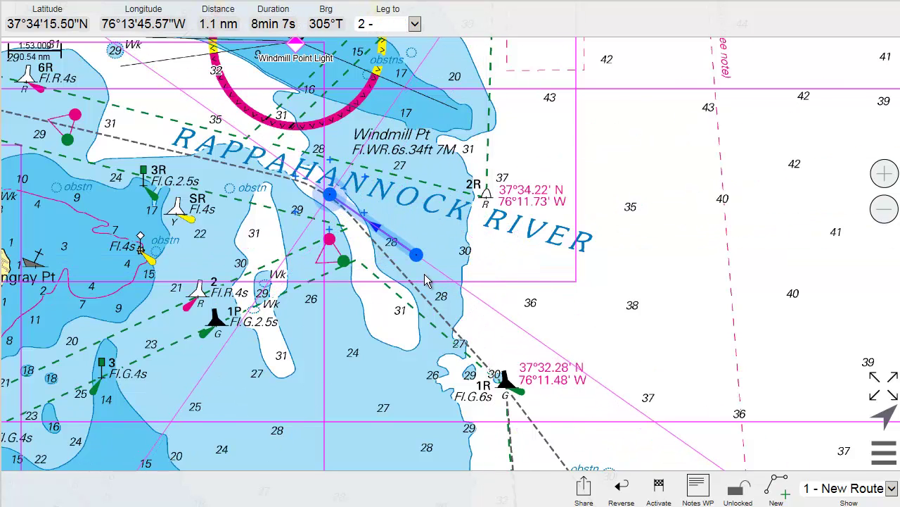
left_click_drag(420, 259, 512, 400)
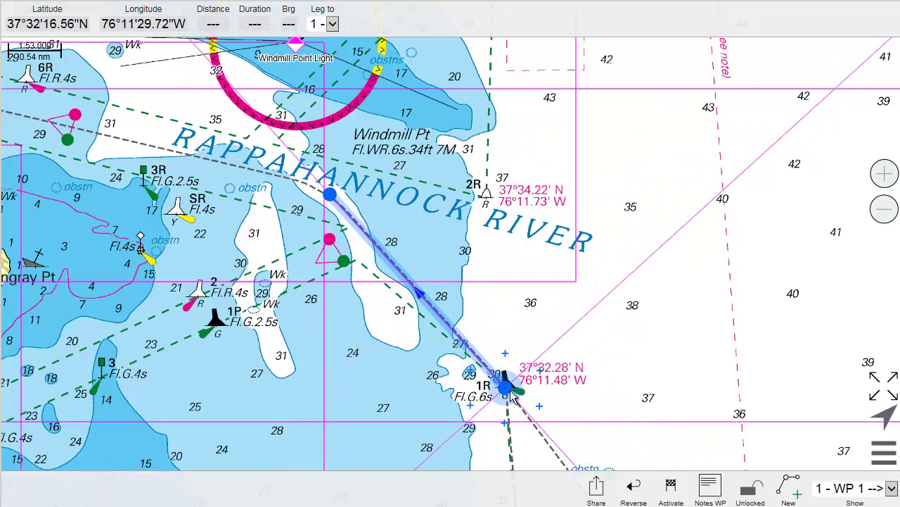
Add a western end waypoint near the 6R light and bend a leg into a waypoint beside RIVER.
left_click(329, 199)
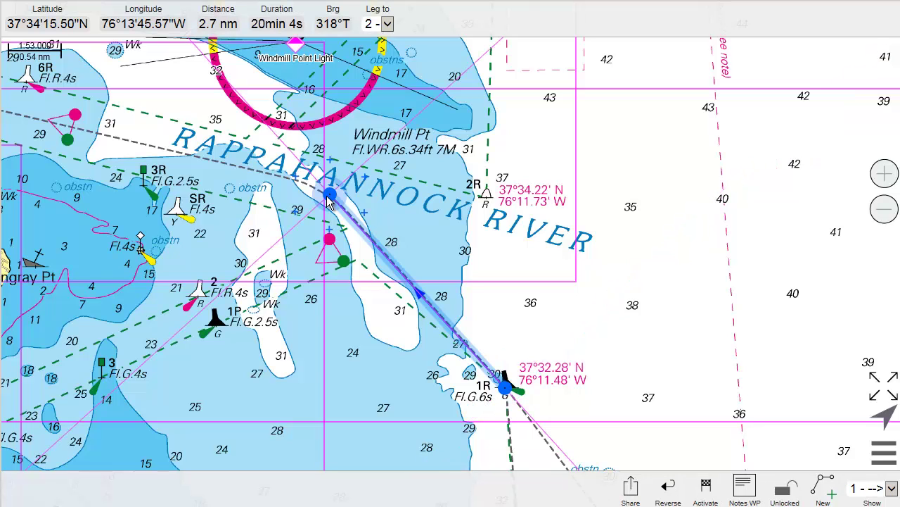
left_click(67, 141)
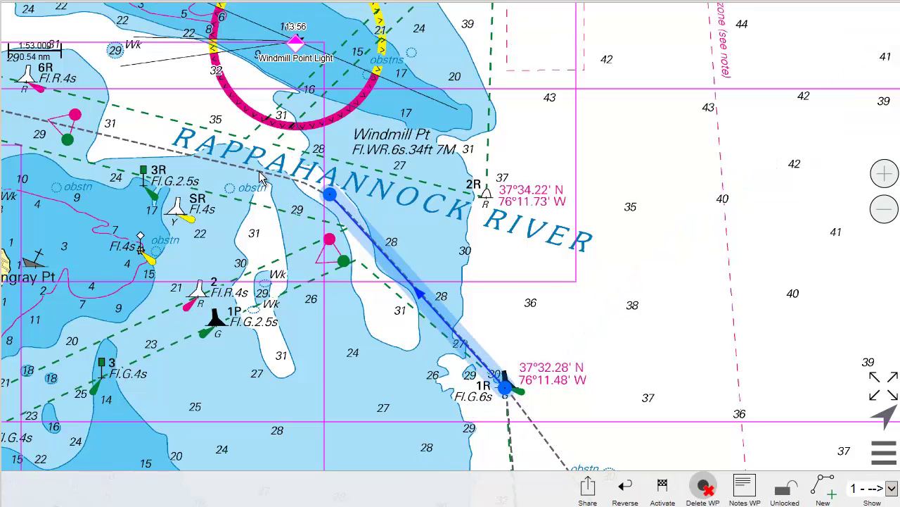
left_click_drag(36, 137, 11, 117)
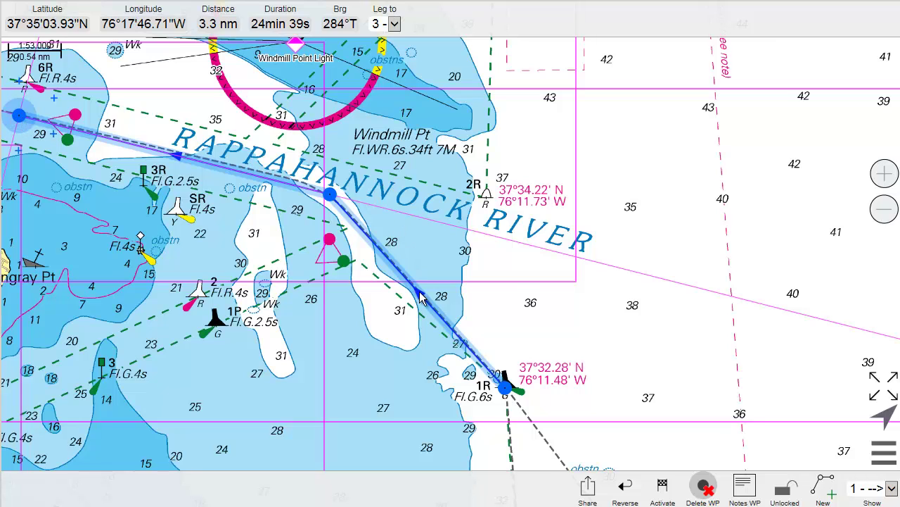
mouse_move(420, 301)
left_mouse_down()
mouse_move(547, 214)
mouse_move(392, 298)
mouse_move(443, 243)
mouse_move(468, 237)
left_mouse_up()
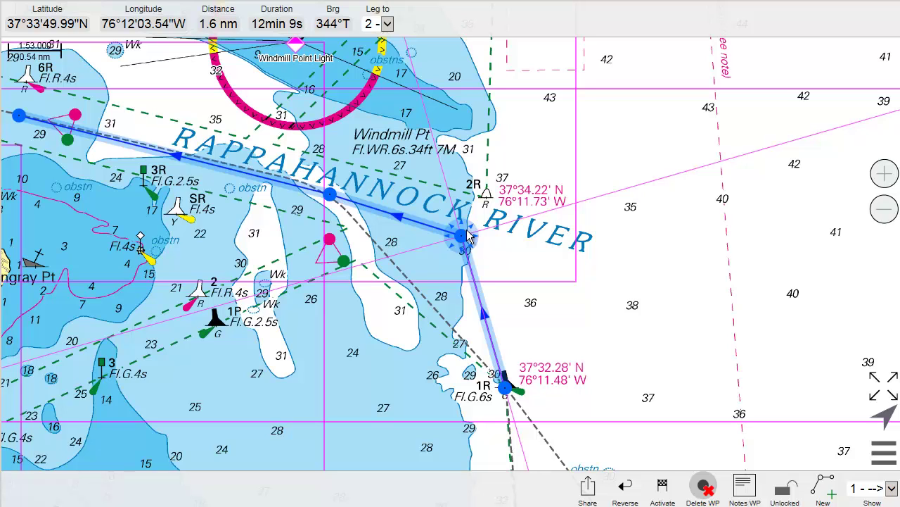
Delete the waypoint beside RIVER, leaving a 6.0 nm three-waypoint route, and deselect it.
left_click(462, 241)
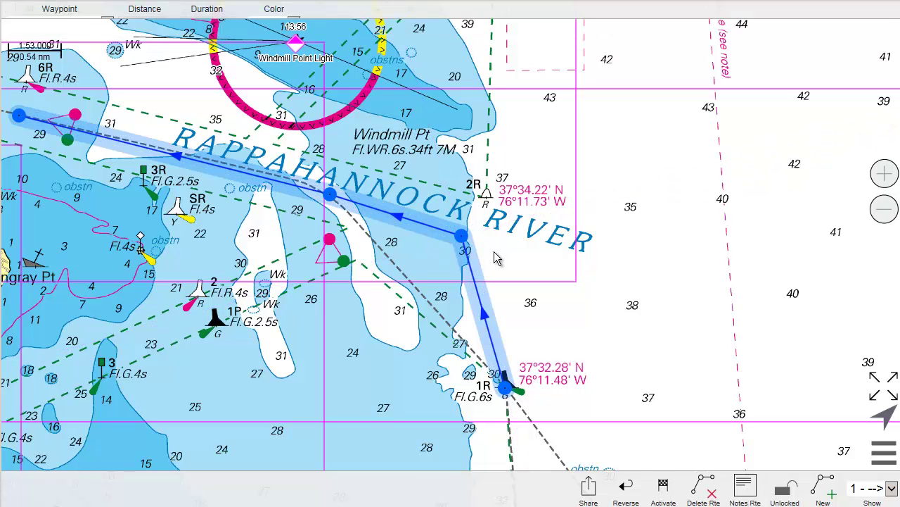
left_click(461, 238)
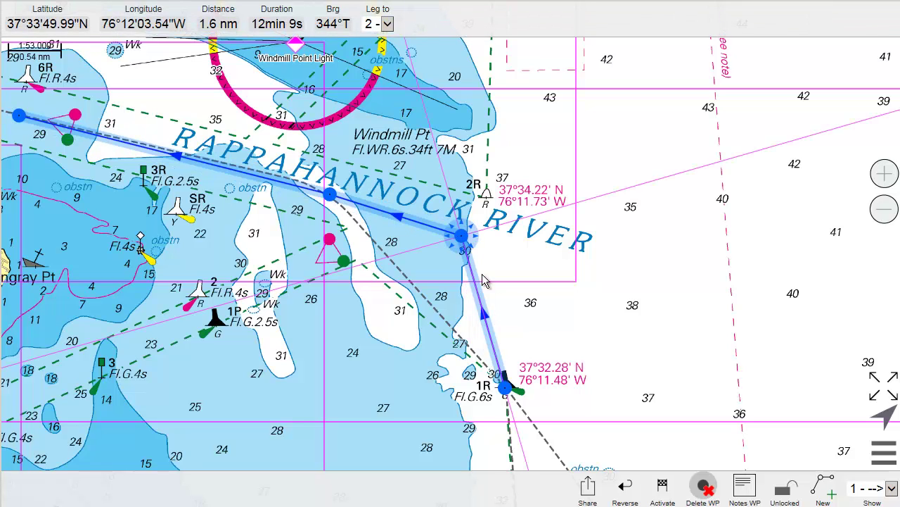
left_click(705, 489)
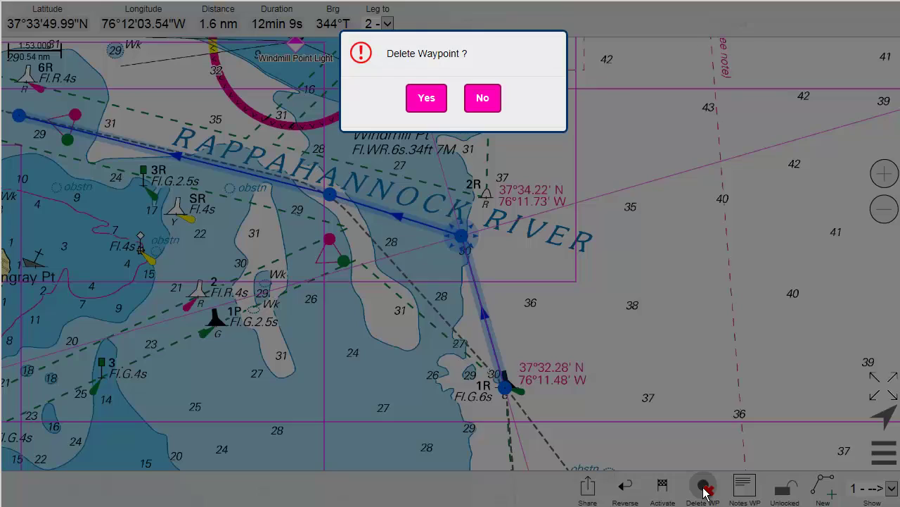
left_click(422, 99)
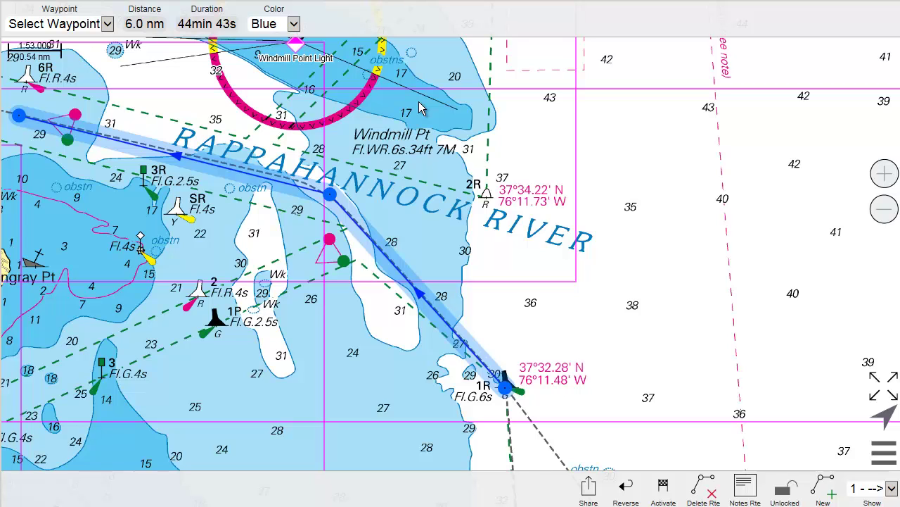
left_click(379, 213)
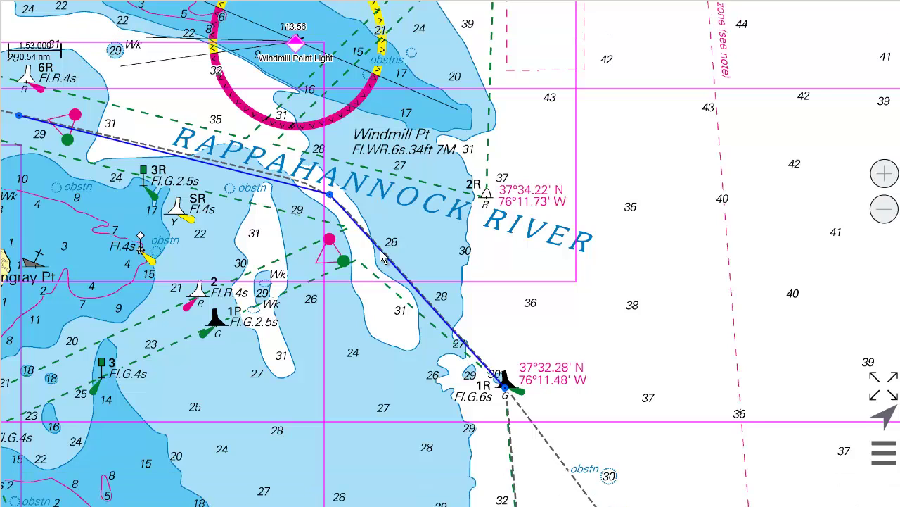
Delete the Rappahannock route and bring back the main chart tools menu.
left_click(380, 257)
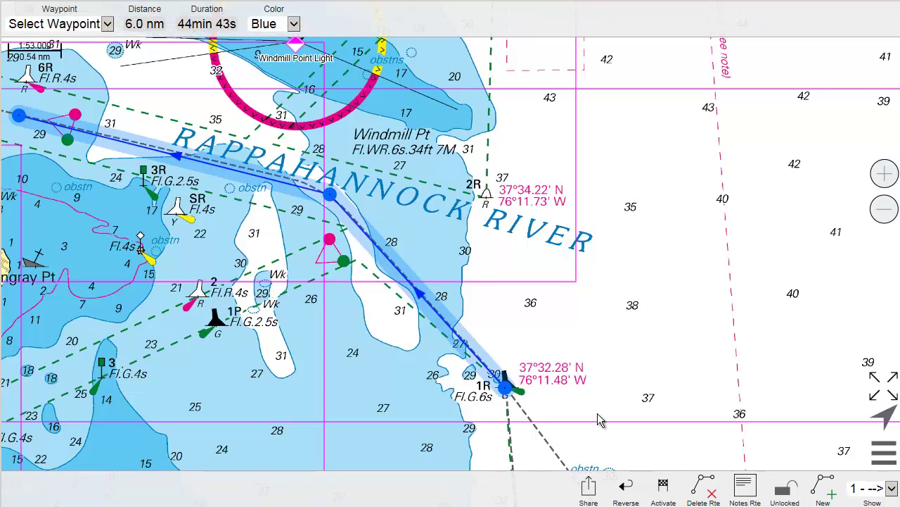
left_click(712, 496)
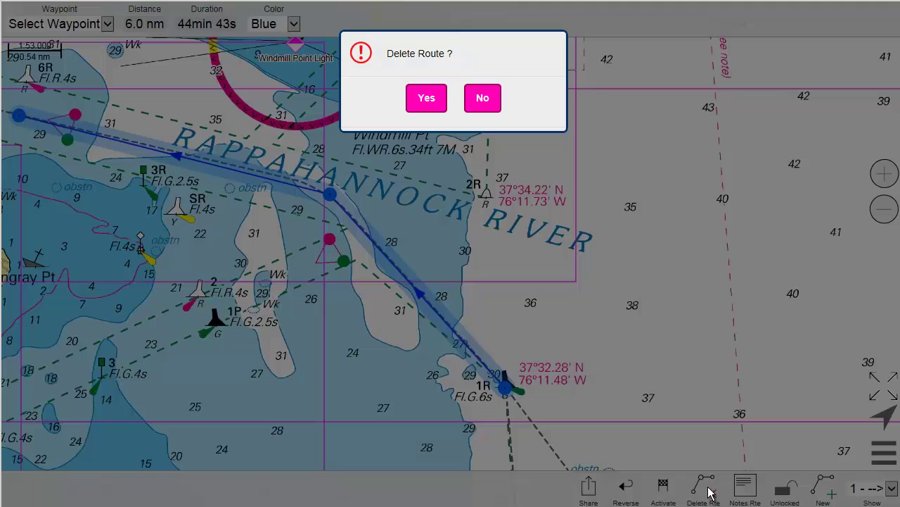
left_click(429, 98)
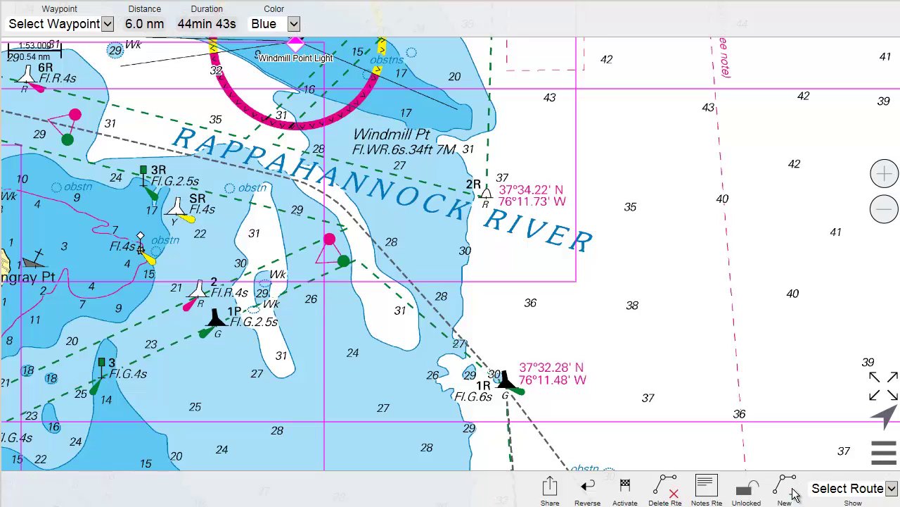
left_click(884, 453)
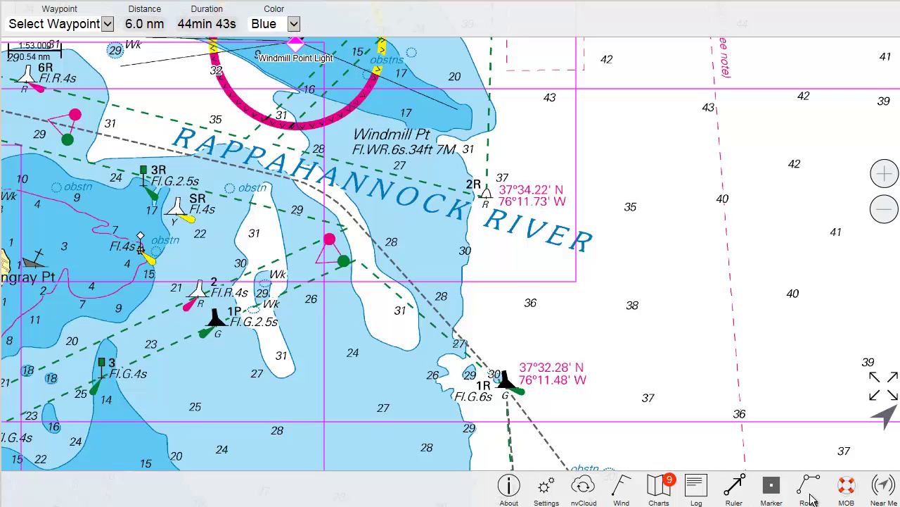
Place a new marker near the 28 sounding.
left_click(772, 486)
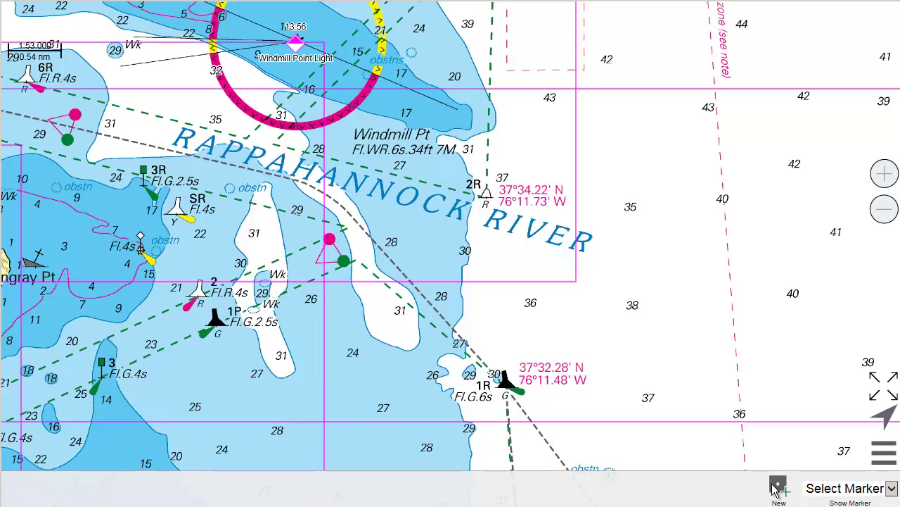
left_click(774, 484)
mouse_move(446, 253)
left_mouse_down()
mouse_move(412, 238)
mouse_move(354, 243)
mouse_move(361, 247)
left_mouse_up()
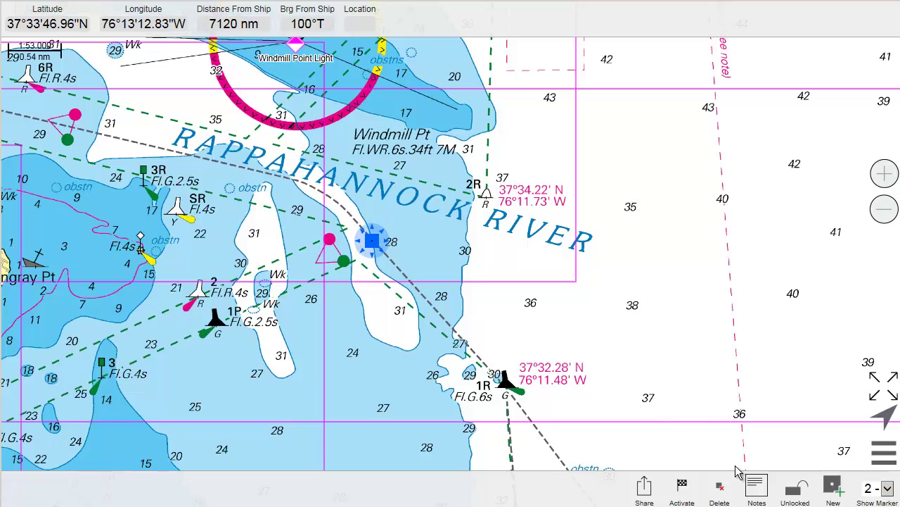
Delete that marker and go back to the main toolbar.
left_click(720, 492)
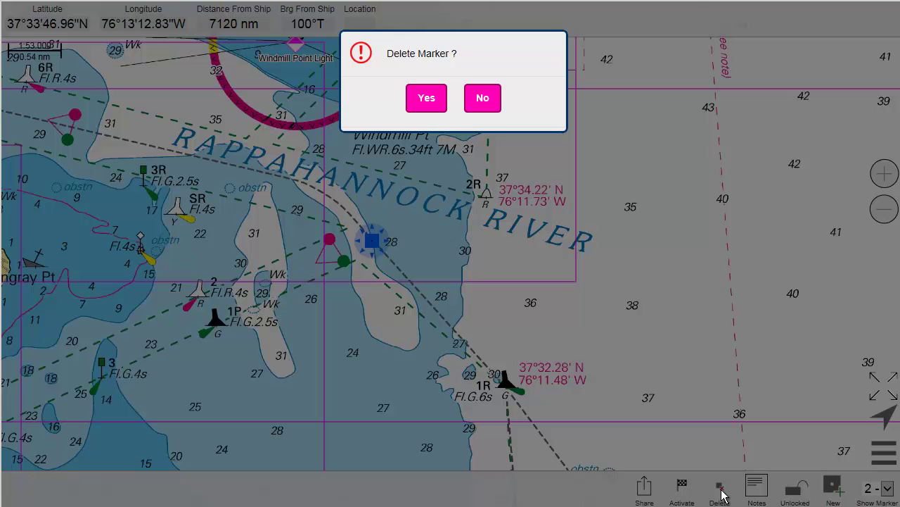
left_click(426, 95)
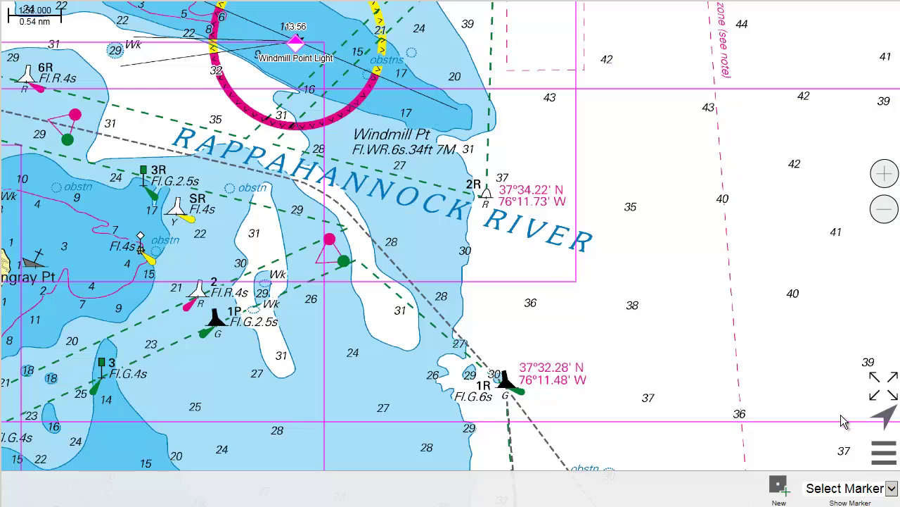
left_click(883, 457)
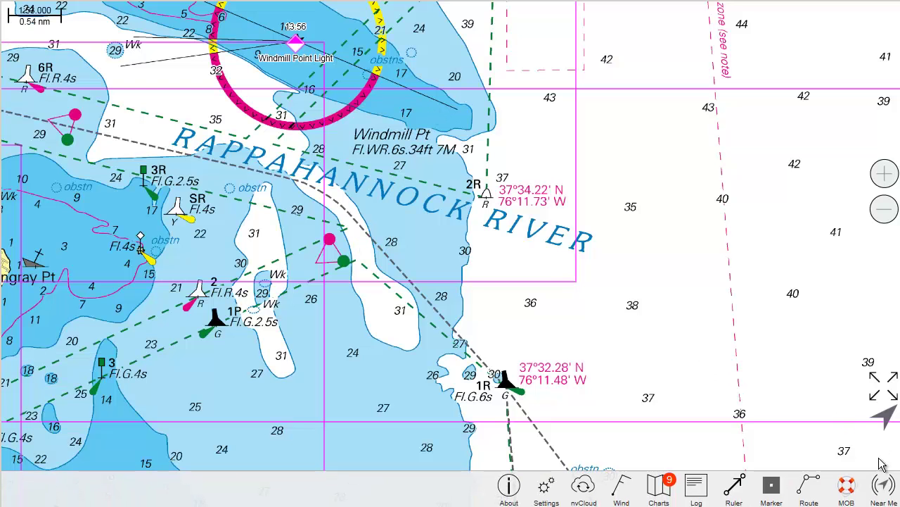
Create a route from beside the obstruction mark, through a midpoint, ending at the 1R beacon.
left_click(813, 493)
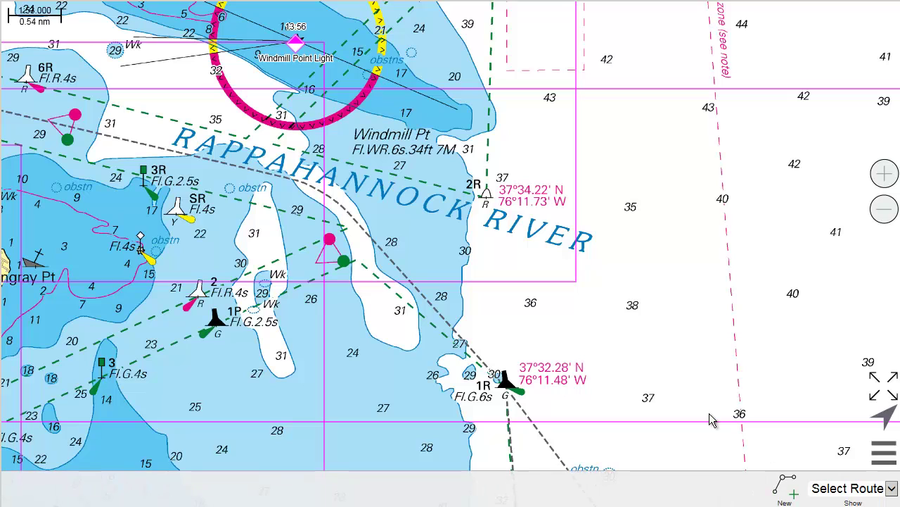
left_click(791, 491)
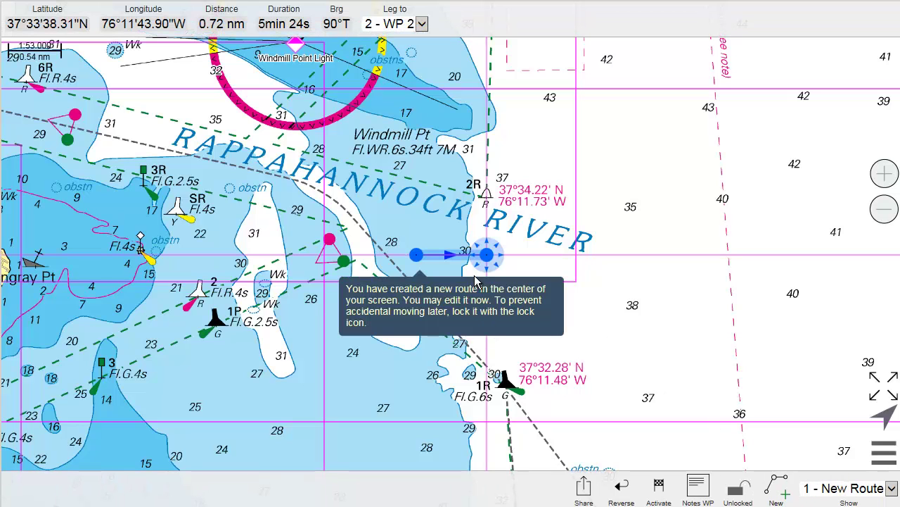
left_click_drag(482, 252, 255, 167)
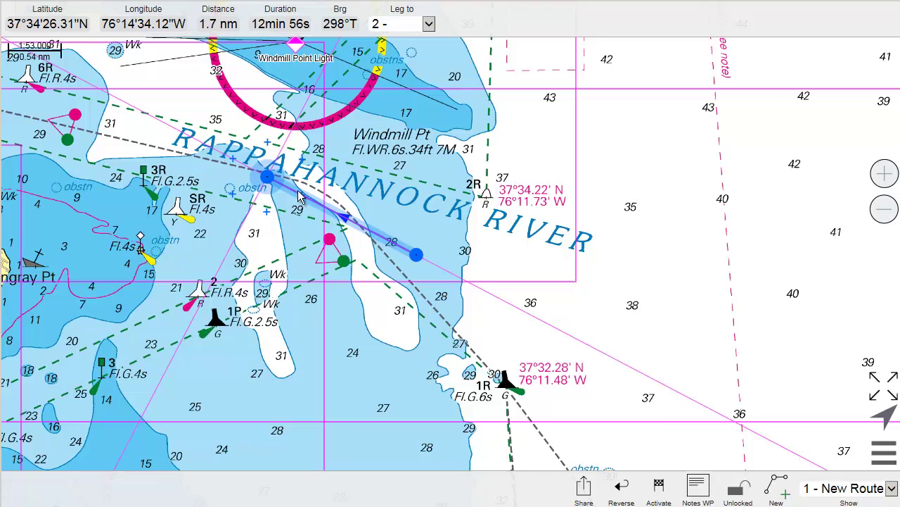
left_click(329, 190)
mouse_move(421, 258)
left_mouse_down()
mouse_move(483, 336)
mouse_move(501, 385)
left_mouse_up()
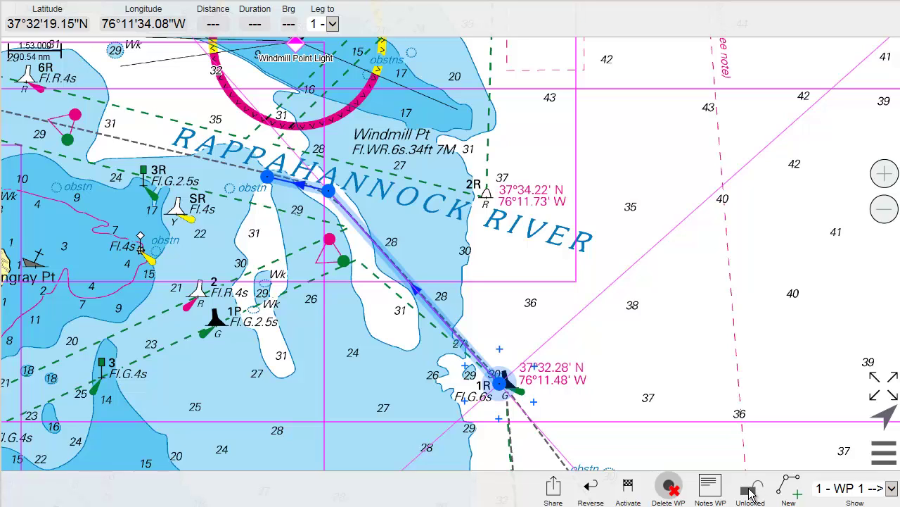
Lock the route and review each leg, confirming totals of 3.3 nm and 24 min 38 s.
left_click(750, 492)
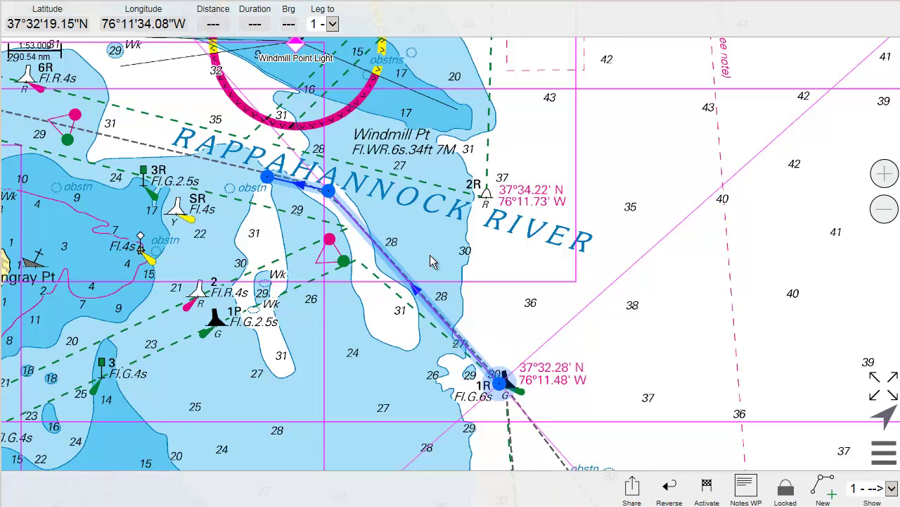
left_click(328, 192)
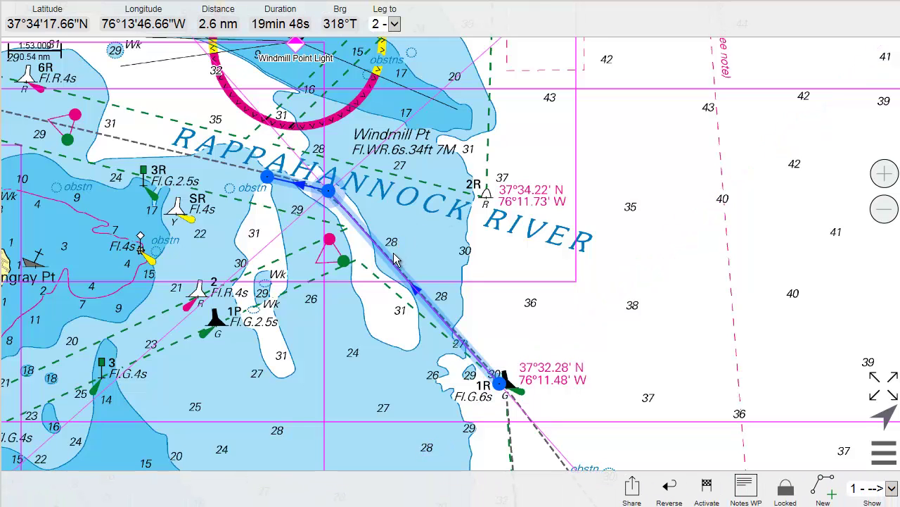
left_click(373, 283)
left_click(268, 177)
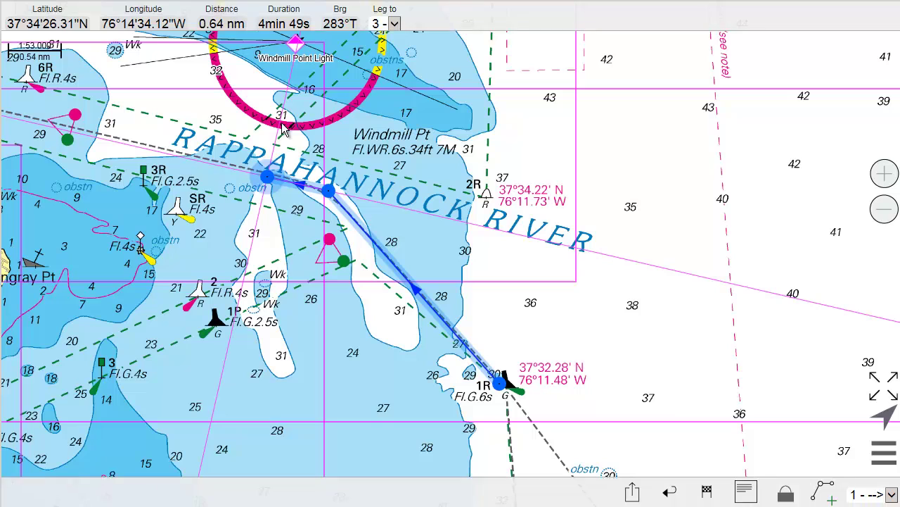
left_click(331, 192)
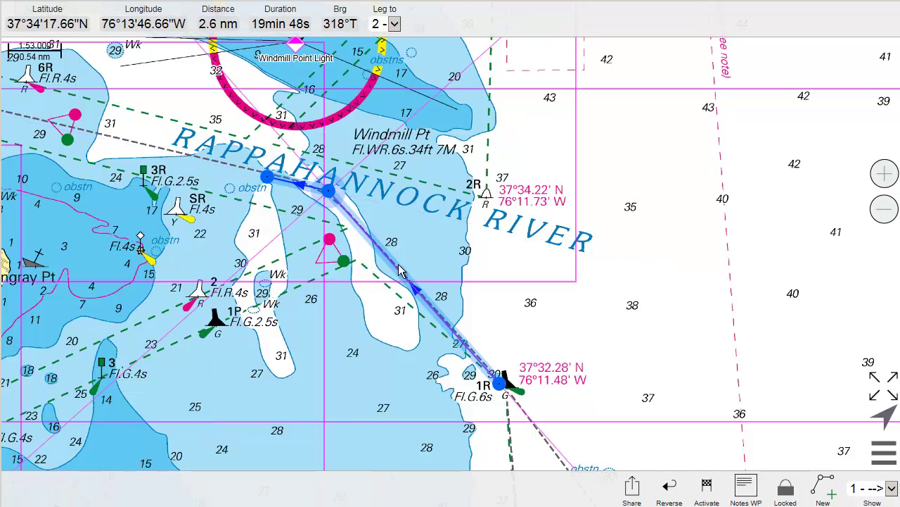
left_click(500, 380)
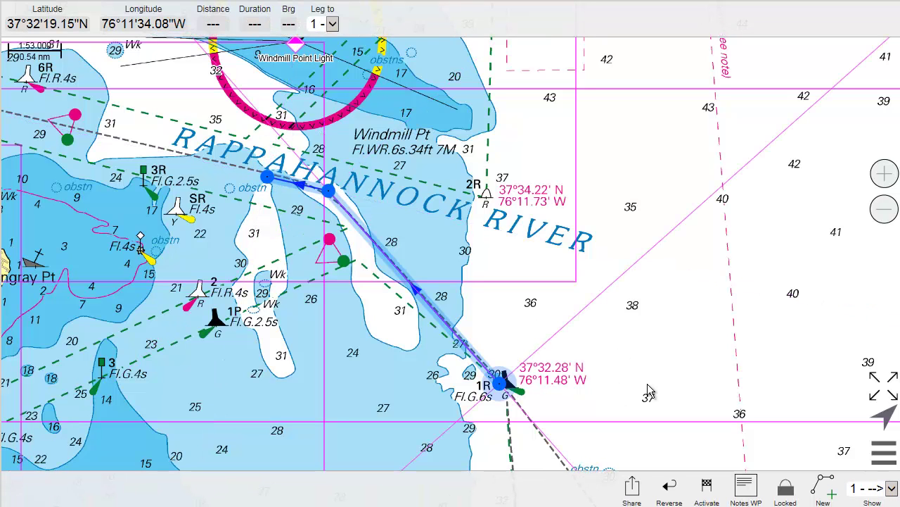
left_click(410, 287)
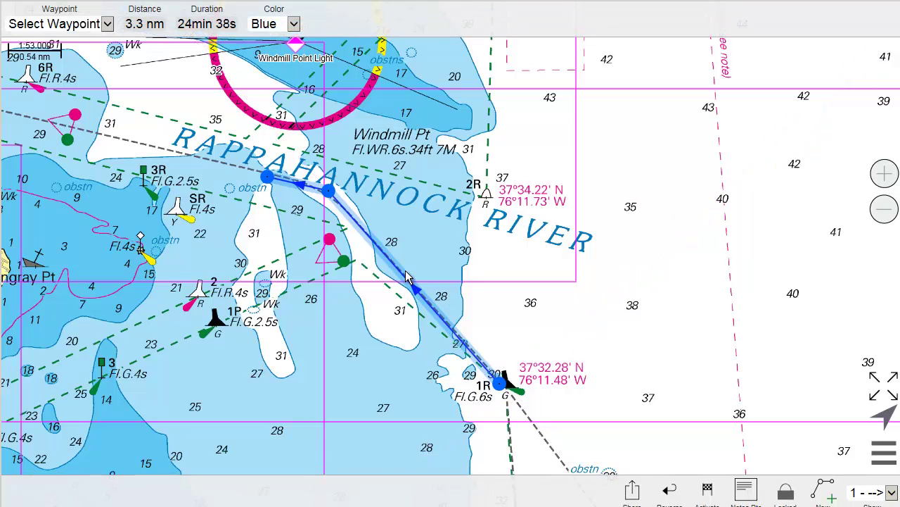
Unlock the three-waypoint route, delete it, and return to the main toolbar.
left_click(793, 496)
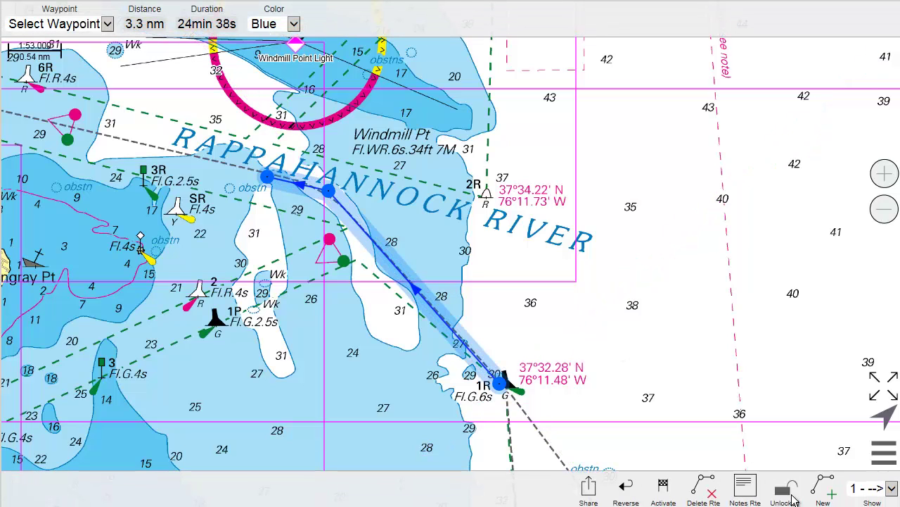
left_click(702, 492)
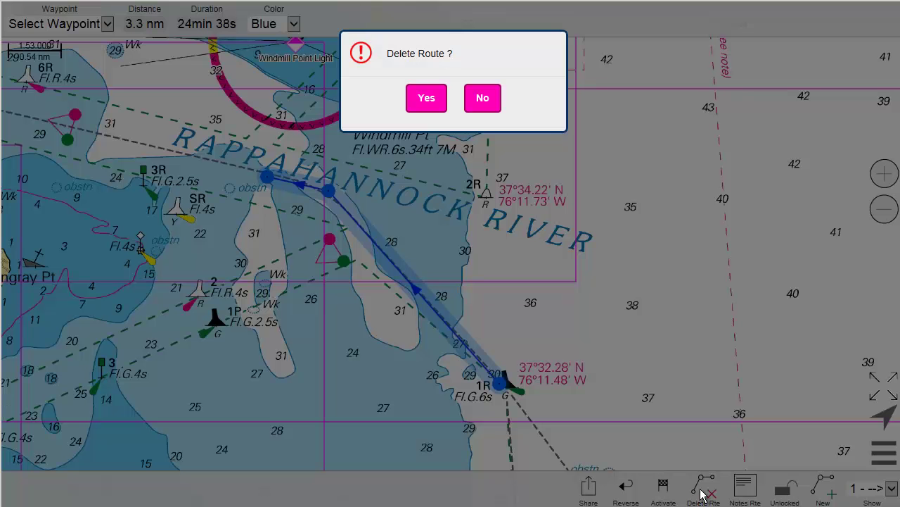
left_click(426, 97)
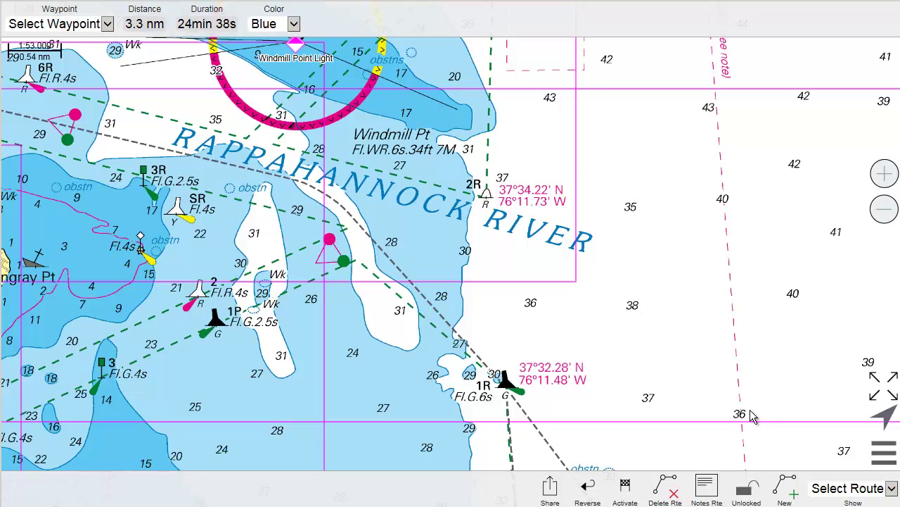
left_click(884, 454)
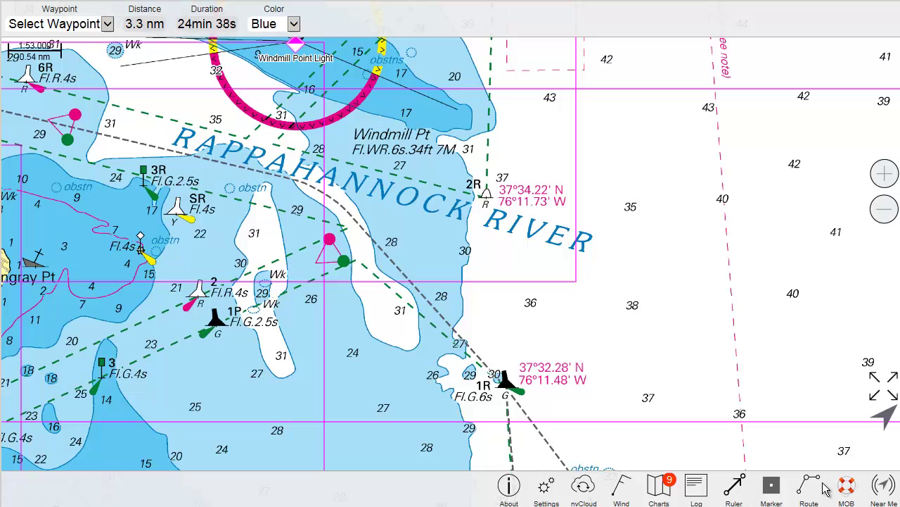
Create a ruler and position it onto the 1P beacon, measuring 2.3 nm at 259°T.
left_click(732, 485)
left_click(796, 496)
left_click_drag(482, 256, 199, 296)
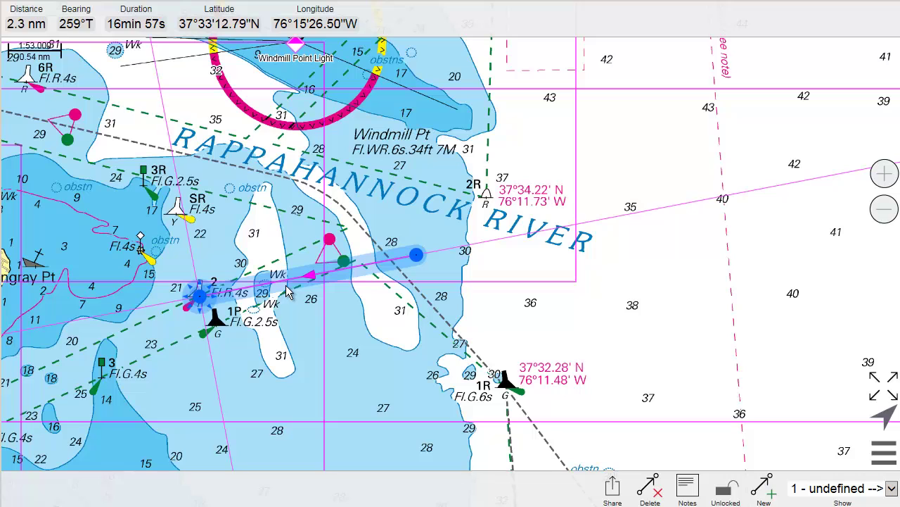
left_click_drag(292, 279, 196, 368)
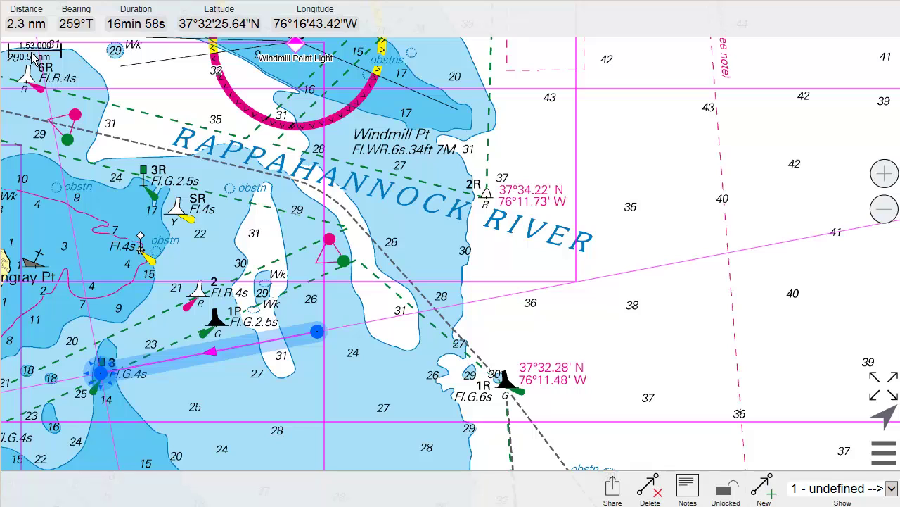
left_click_drag(211, 359, 330, 308)
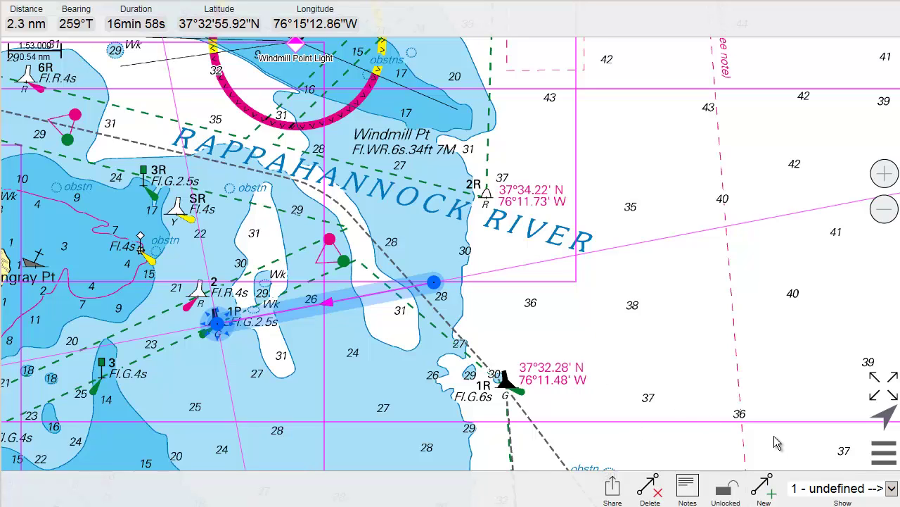
Lock and unlock the ruler, then delete it from the chart.
left_click(729, 489)
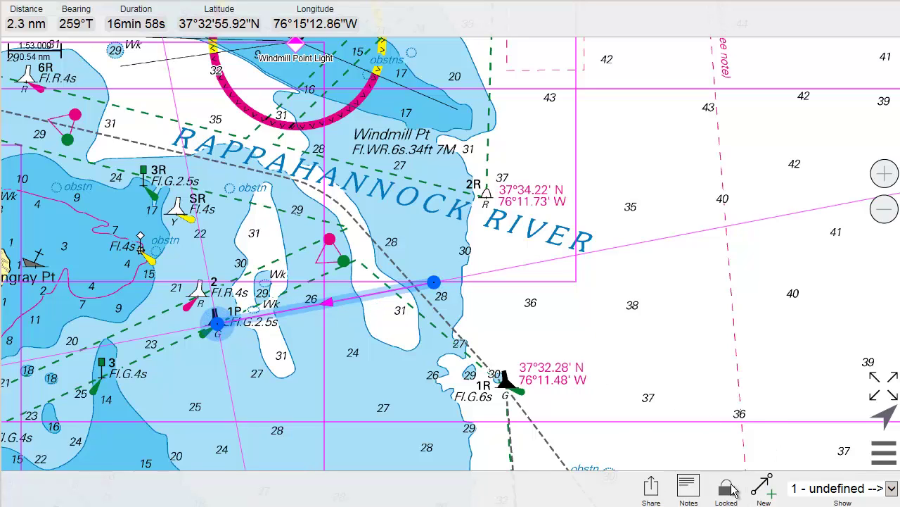
left_click(729, 488)
left_click(649, 486)
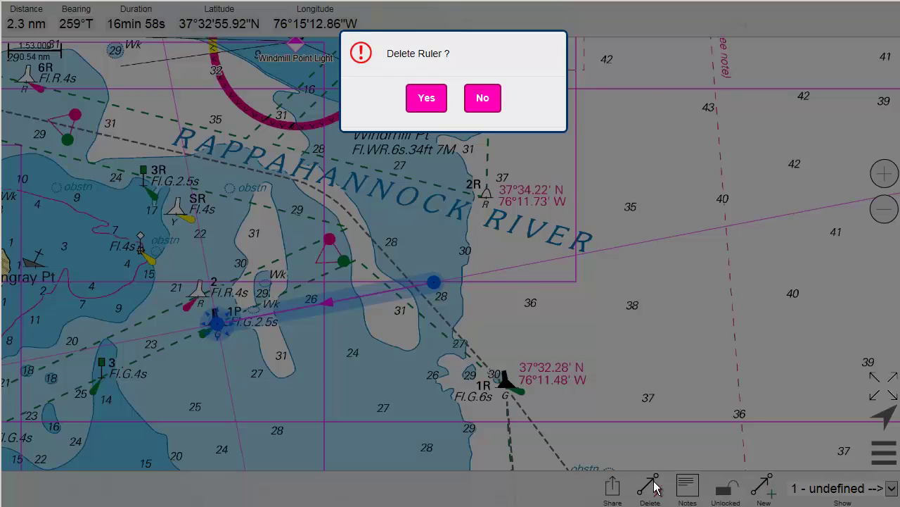
left_click(423, 98)
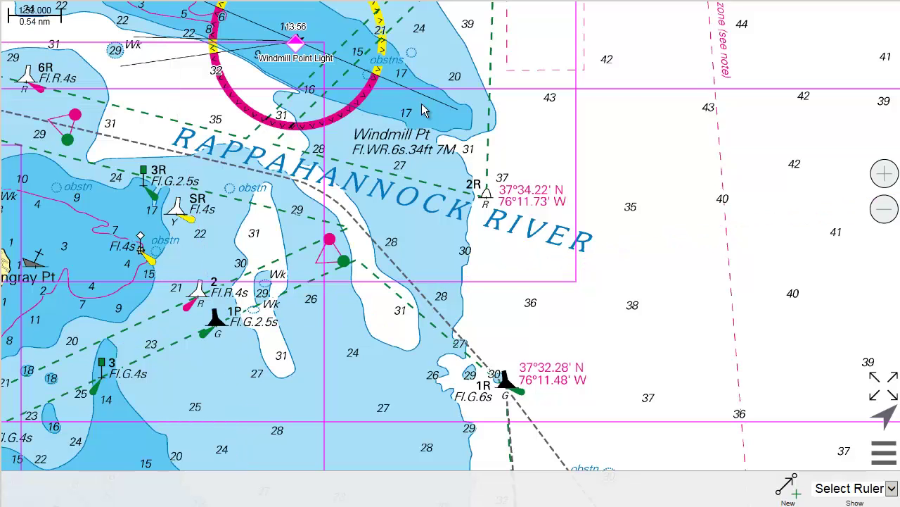